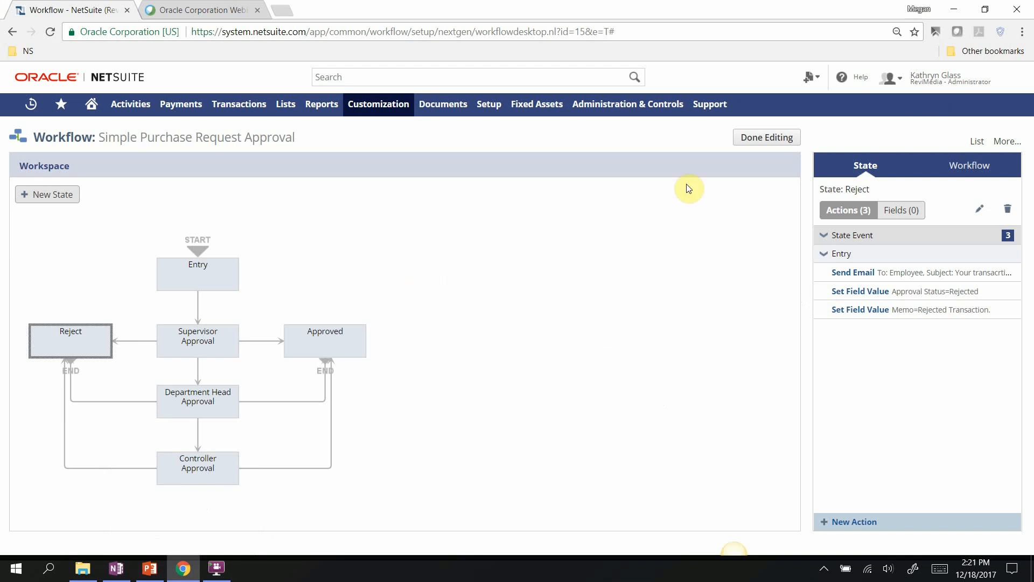
# Review the actions configured on the Entry and Supervisor Approval states of the workflow.
pyautogui.click(228, 272)
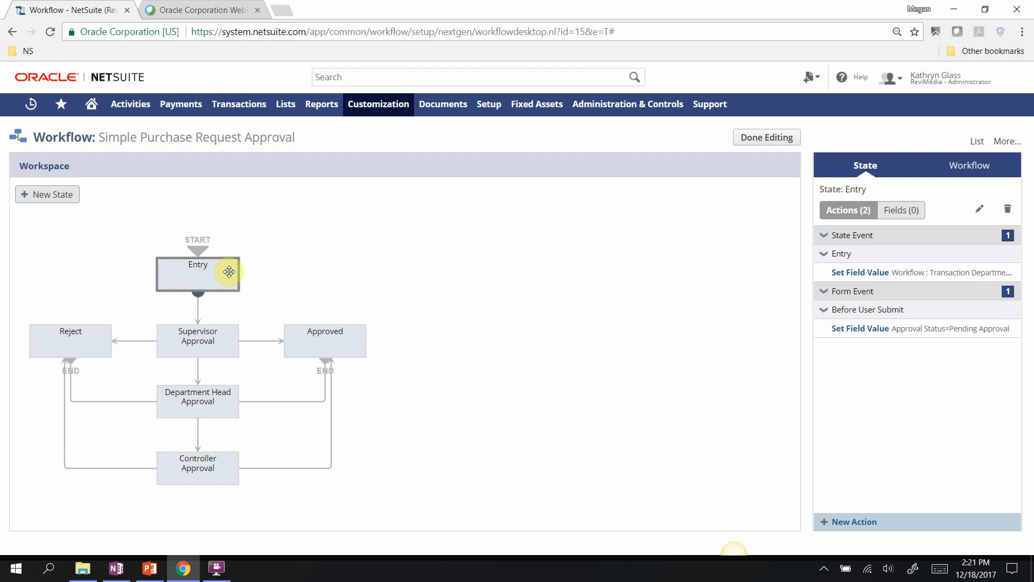
pyautogui.click(204, 341)
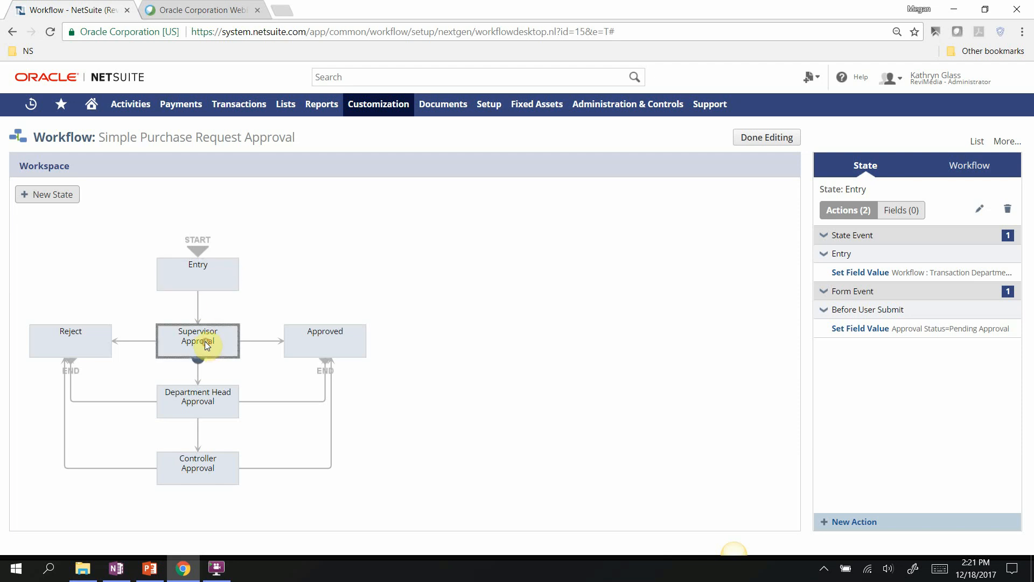
pyautogui.moveTo(852, 279)
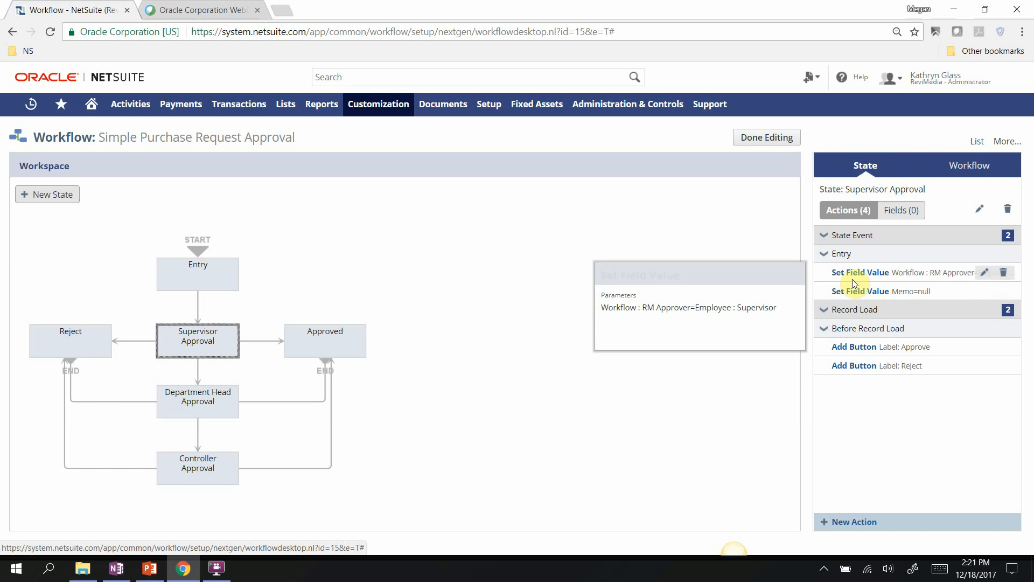
# Examine the visual builder condition on the transition from Supervisor Approval to Approved, and close it without saving.
pyautogui.click(256, 343)
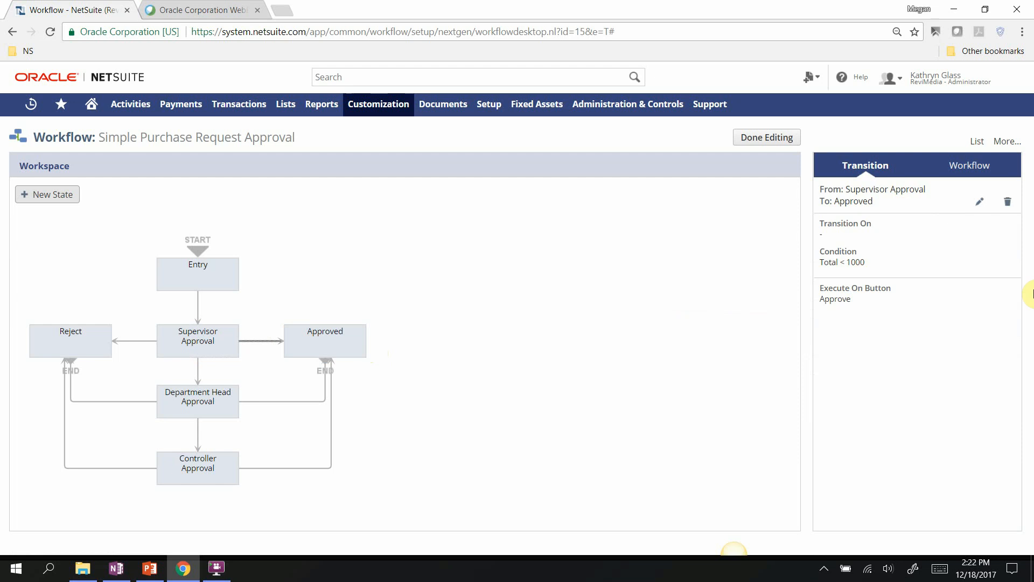
pyautogui.click(980, 204)
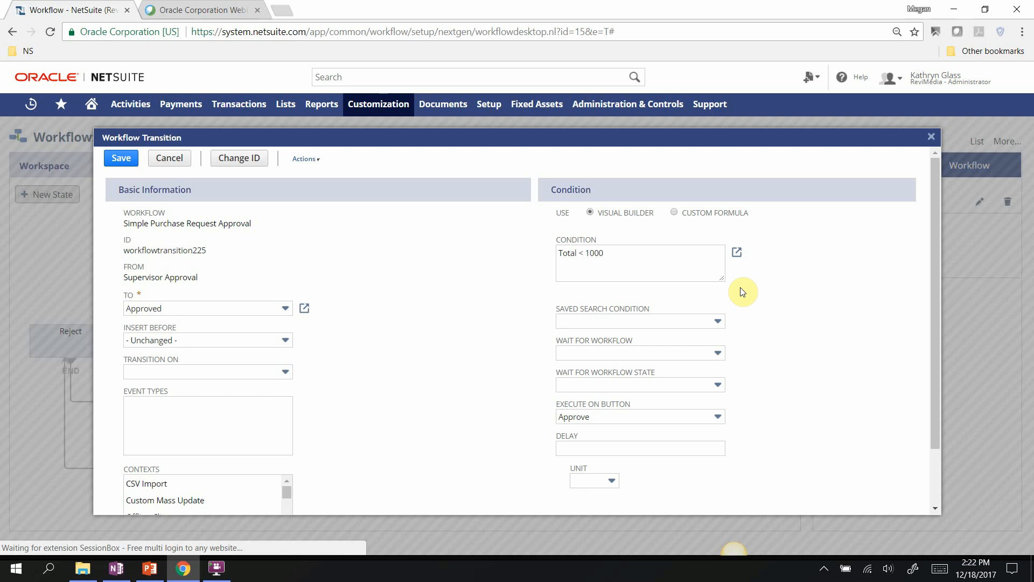
pyautogui.click(736, 253)
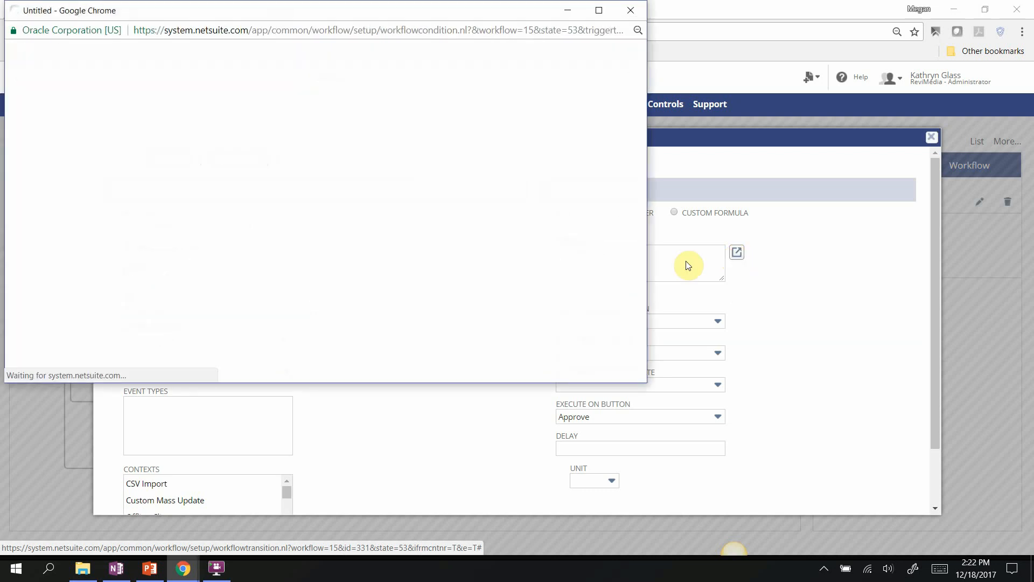
pyautogui.moveTo(276, 9); pyautogui.dragTo(390, 85)
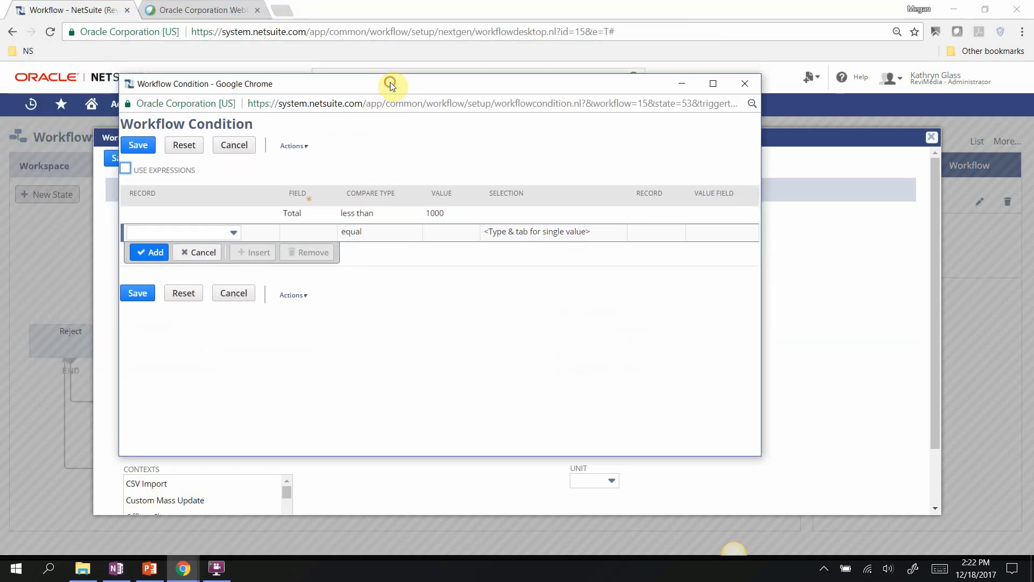
pyautogui.click(312, 216)
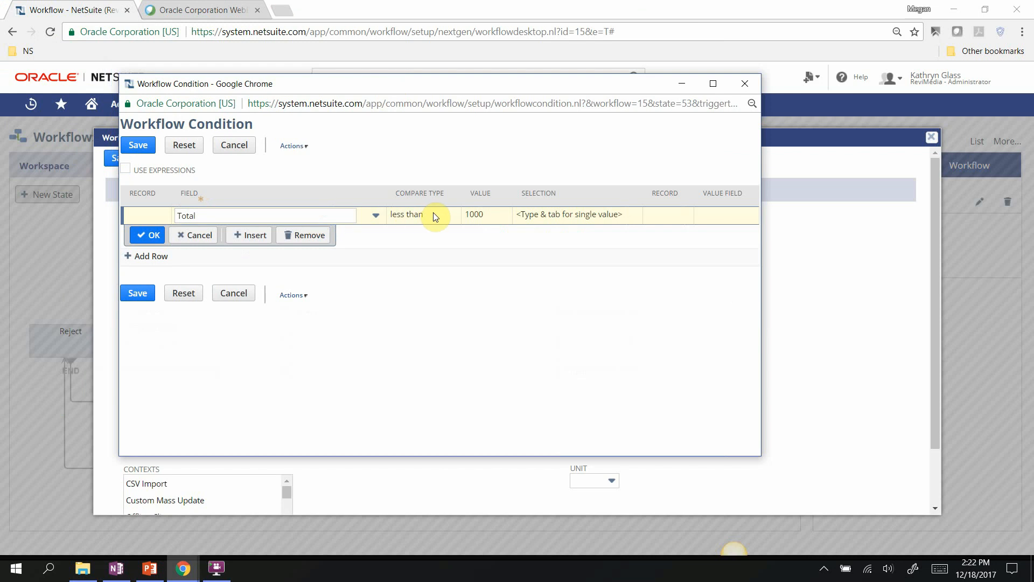
pyautogui.click(489, 218)
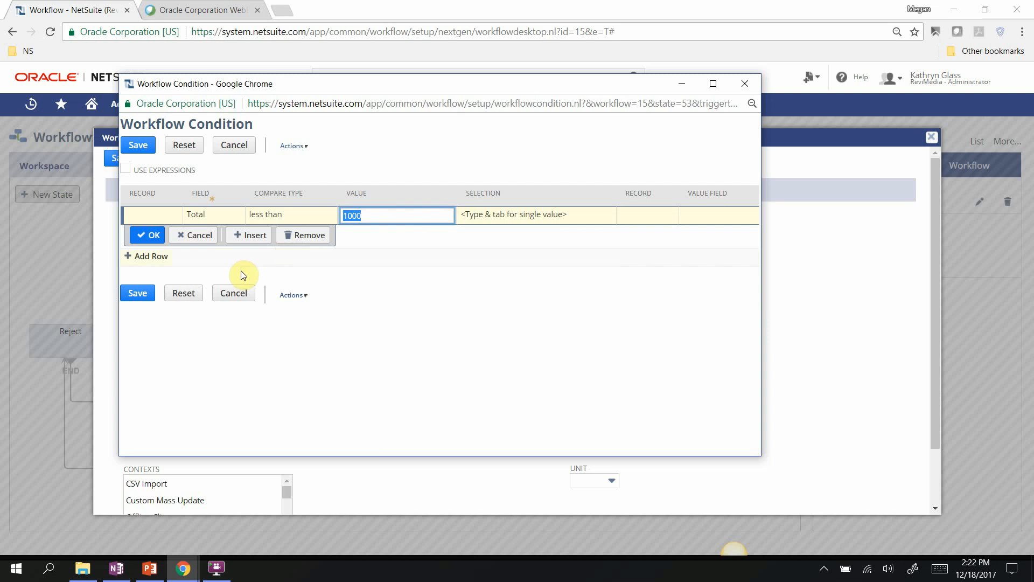
pyautogui.click(235, 293)
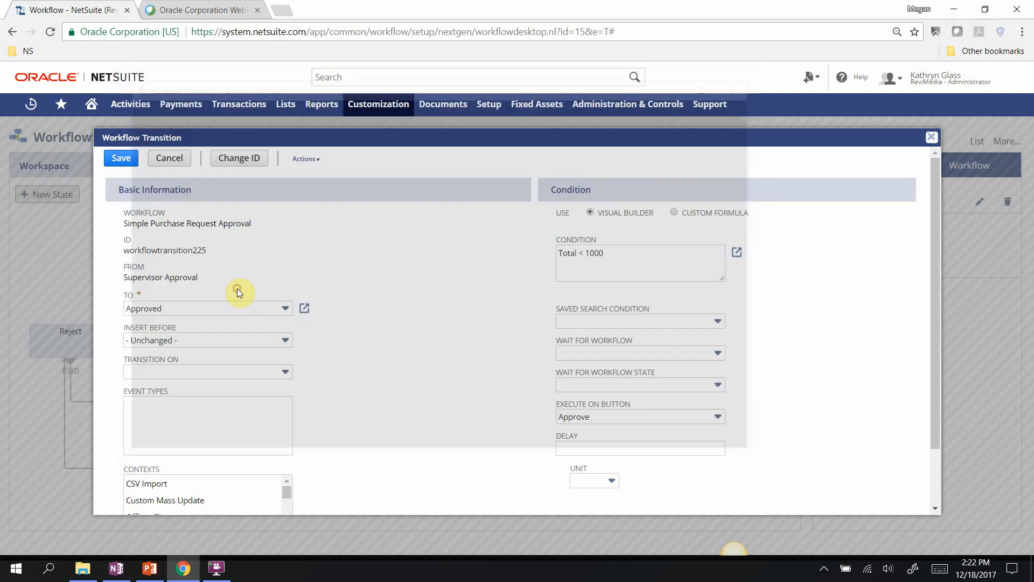
pyautogui.click(169, 159)
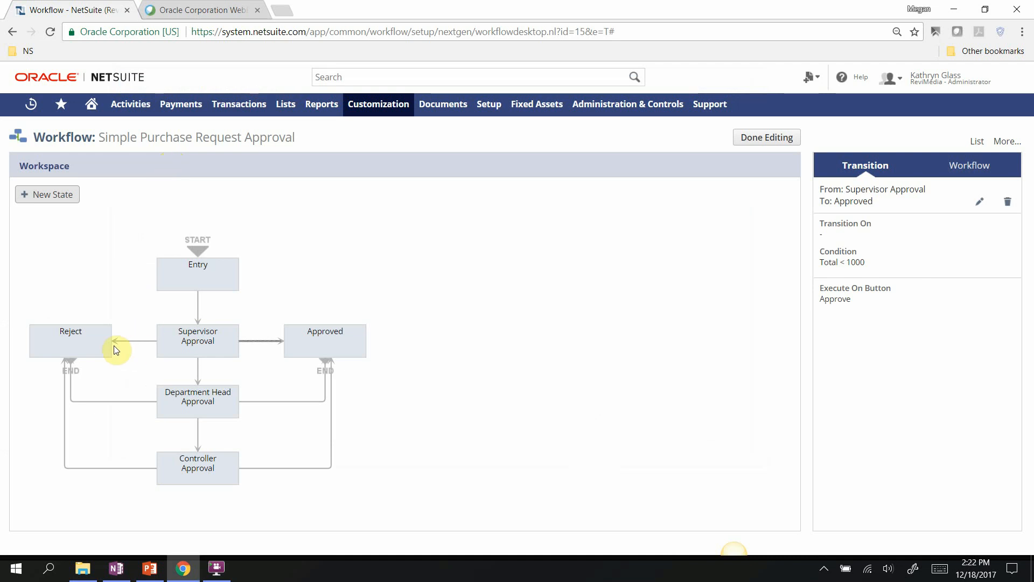
# Review the Reject and Controller Approval states' actions and the transitions into Department Head Approval and Controller Approval.
pyautogui.click(96, 342)
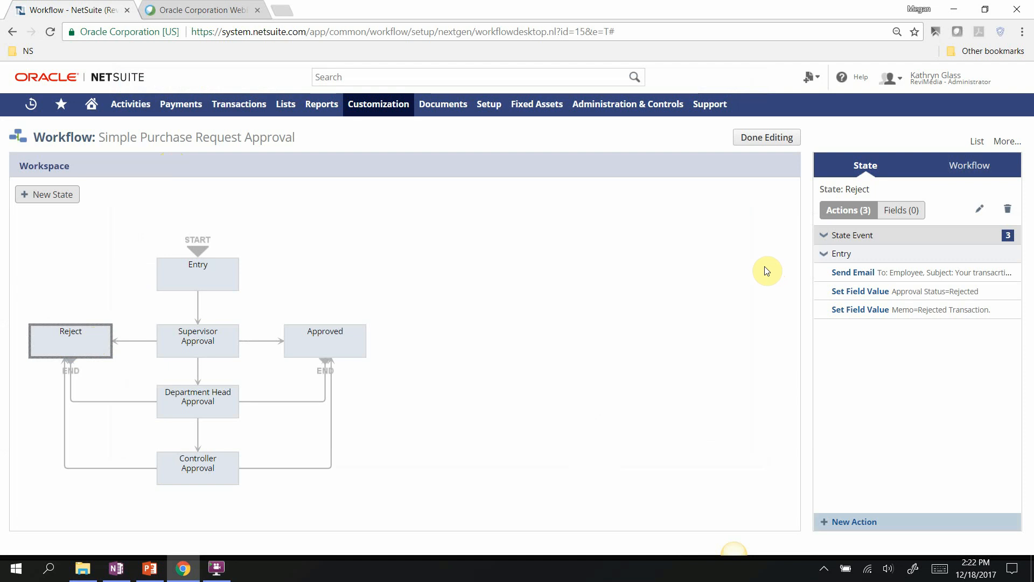
pyautogui.moveTo(823, 285)
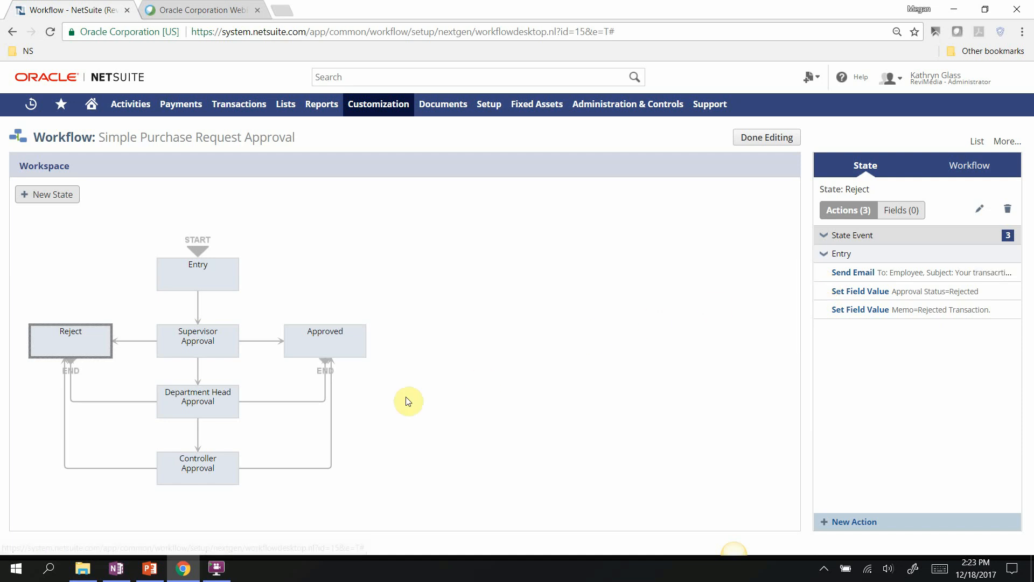
pyautogui.click(199, 371)
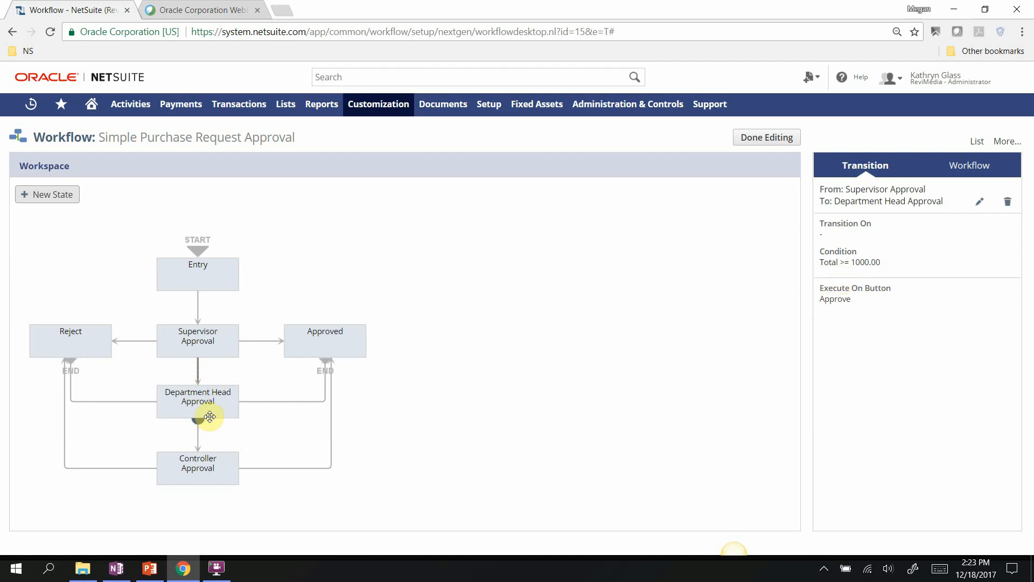
pyautogui.click(198, 438)
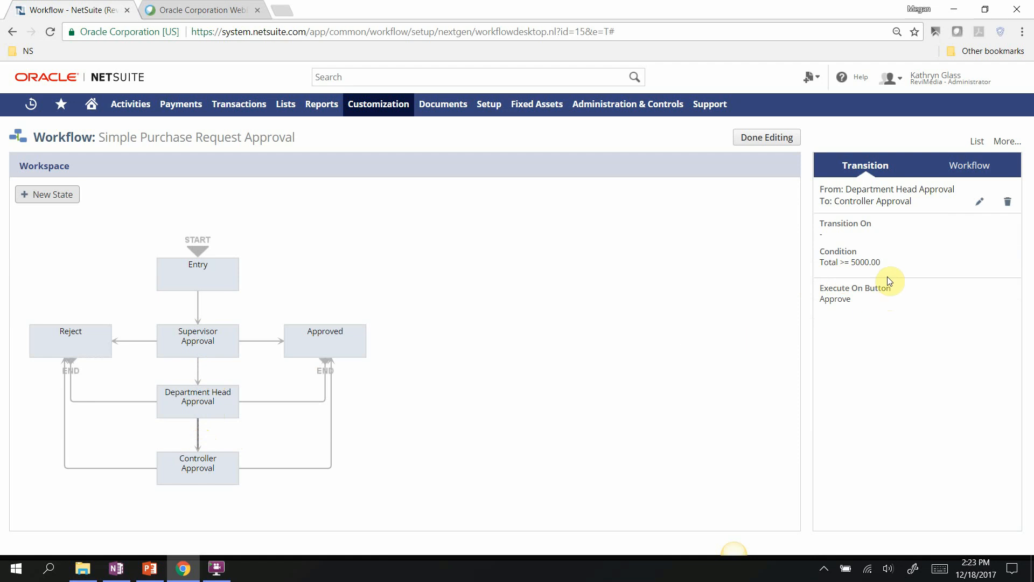
pyautogui.click(232, 479)
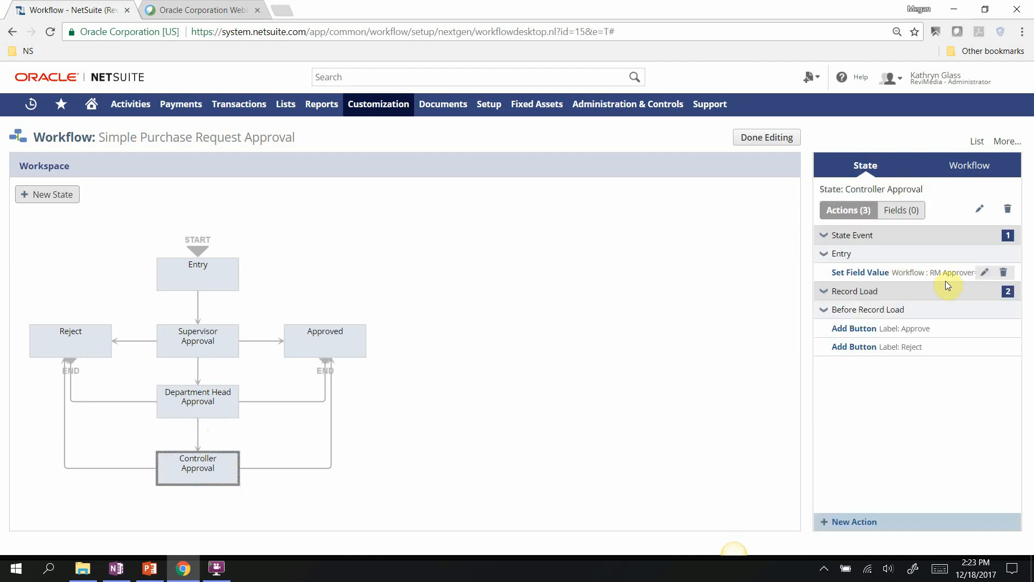
pyautogui.moveTo(990, 275)
# Switch to the ReviMedia - Employee Center role and start a new purchase request from the Purchases section.
pyautogui.moveTo(967, 96)
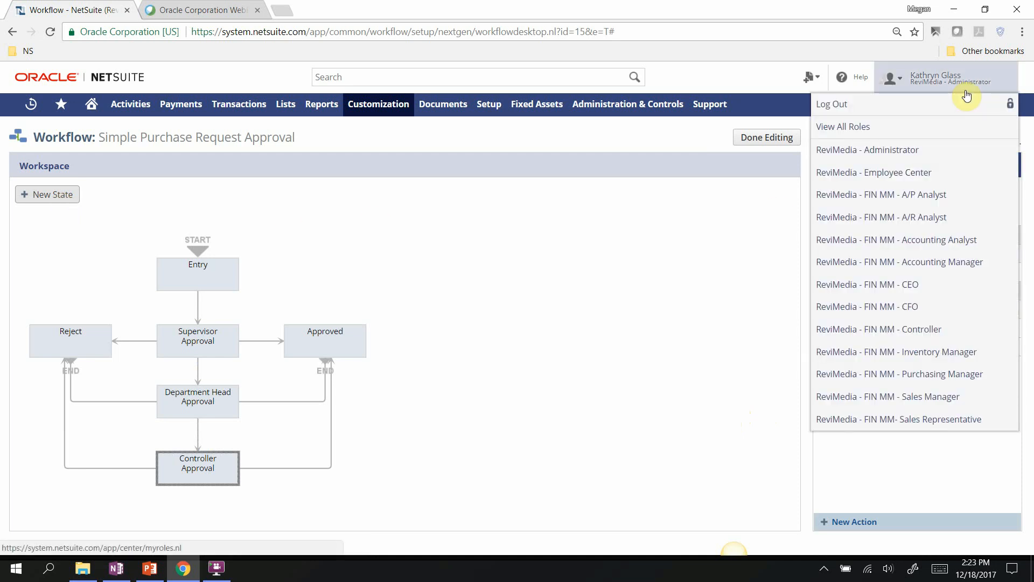
pyautogui.click(937, 173)
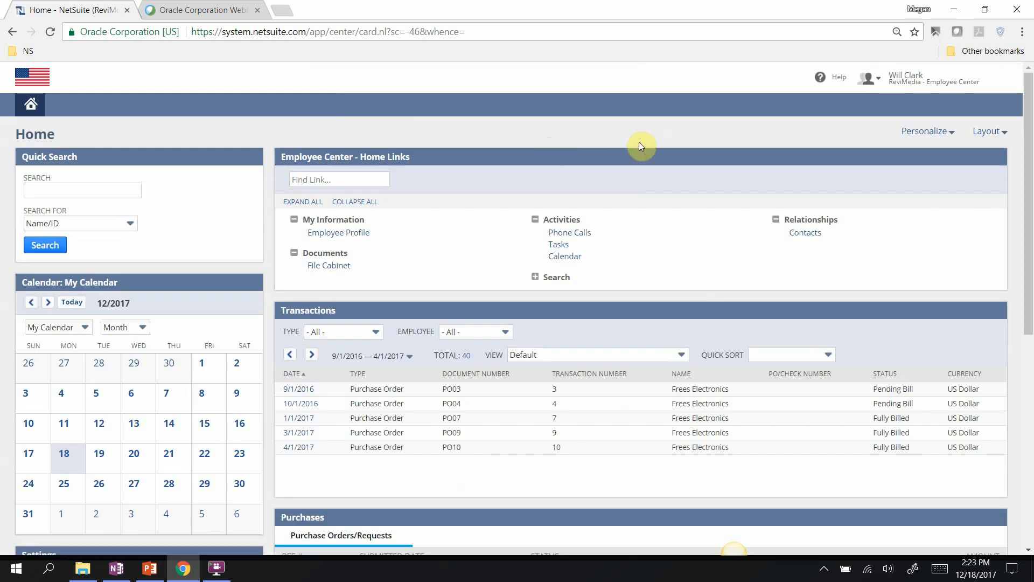
pyautogui.scroll(-5, 639, 145)
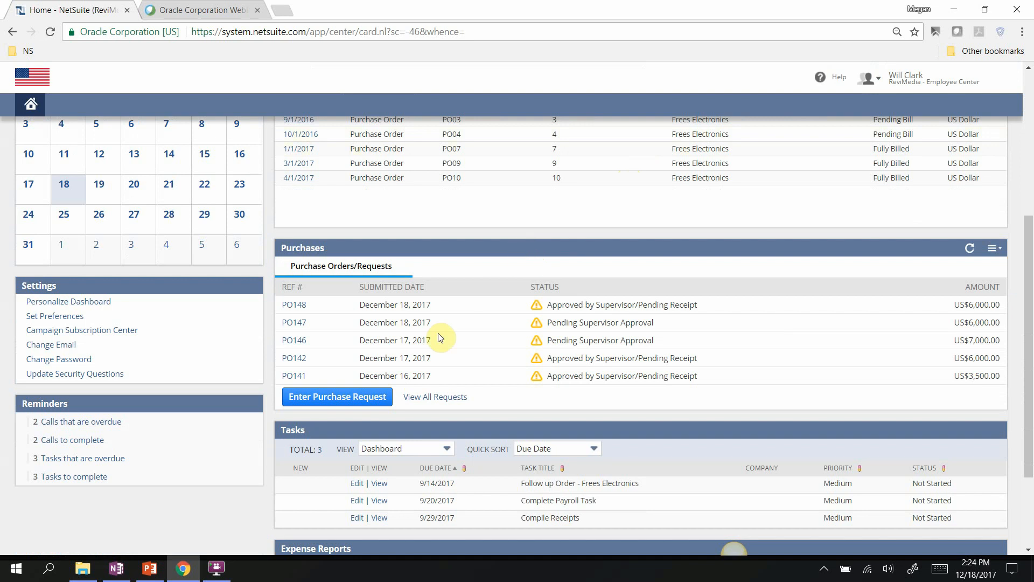
pyautogui.click(370, 396)
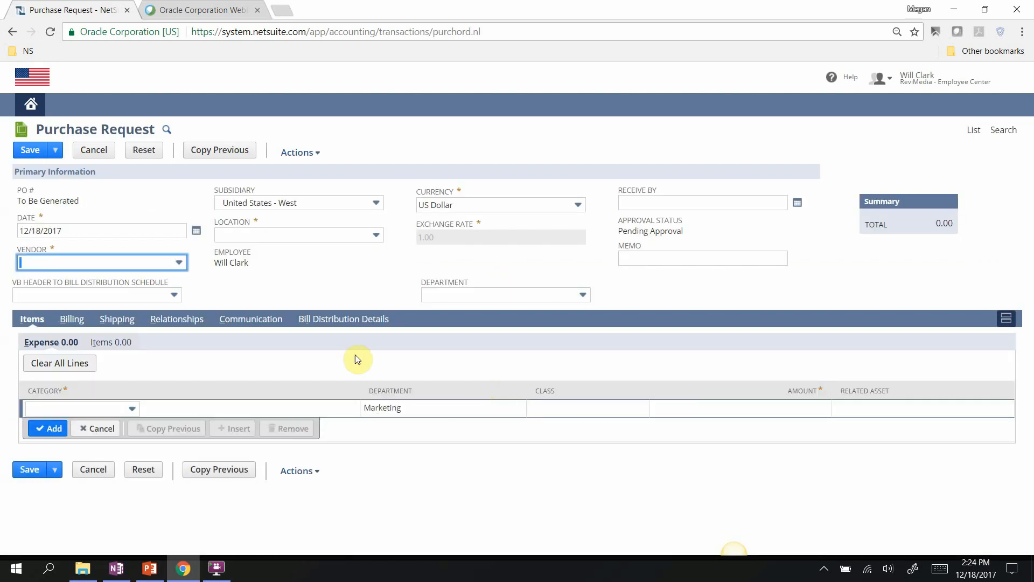
# Choose Frees Electronics as the vendor, copy its previous purchase request into the form and save the new request.
pyautogui.click(112, 265)
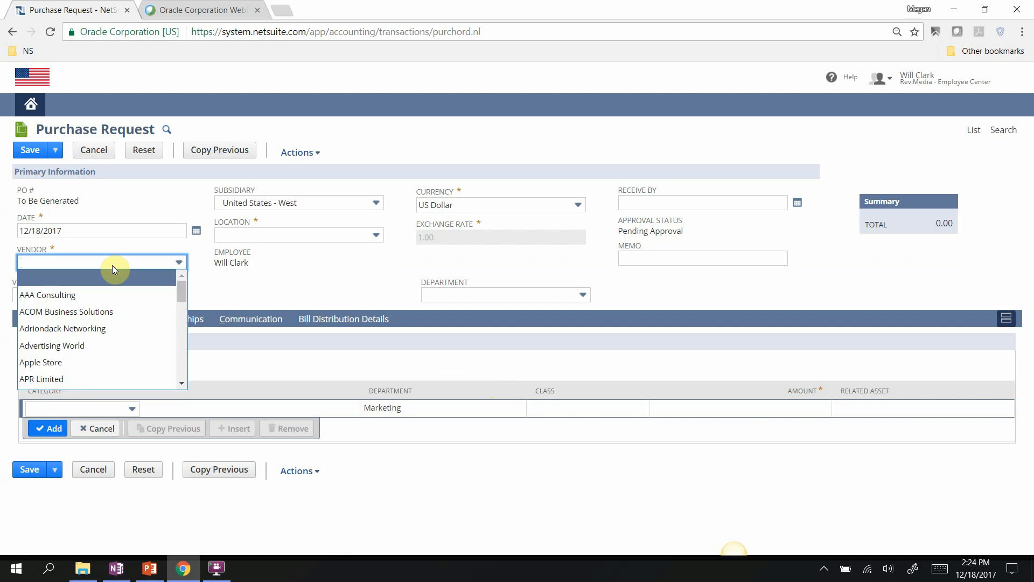
pyautogui.write('f')
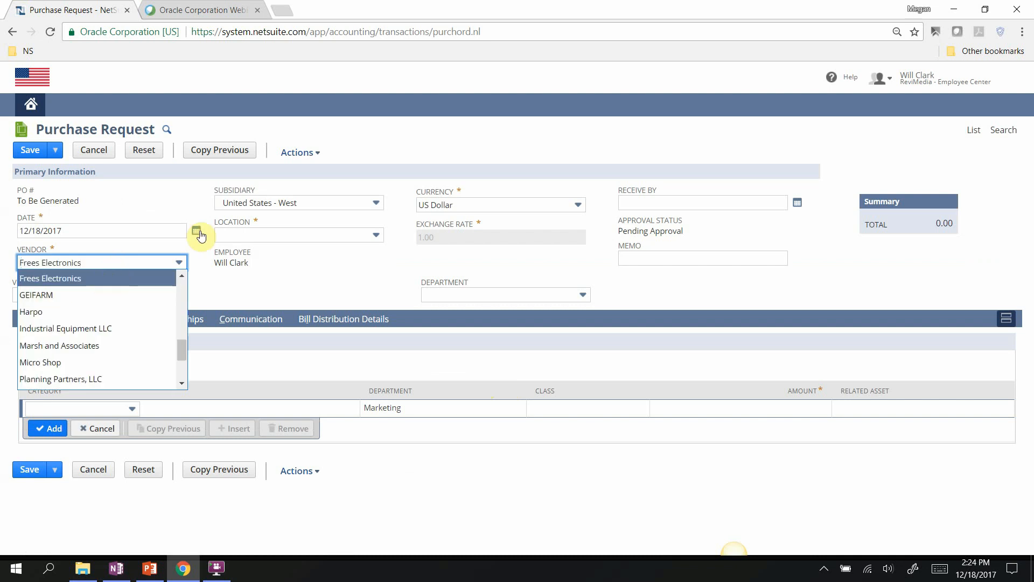
pyautogui.click(244, 160)
pyautogui.click(242, 152)
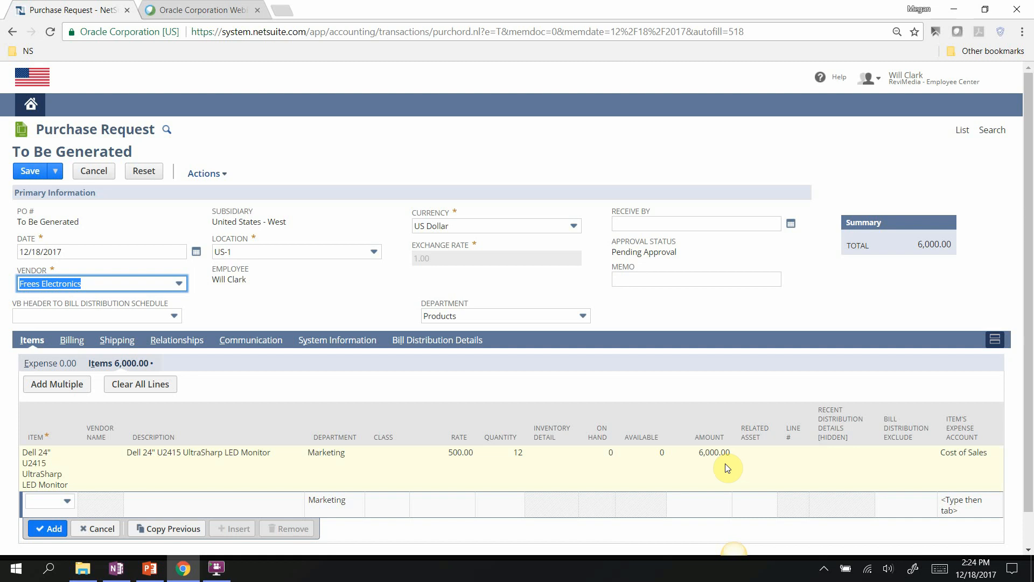
pyautogui.click(21, 177)
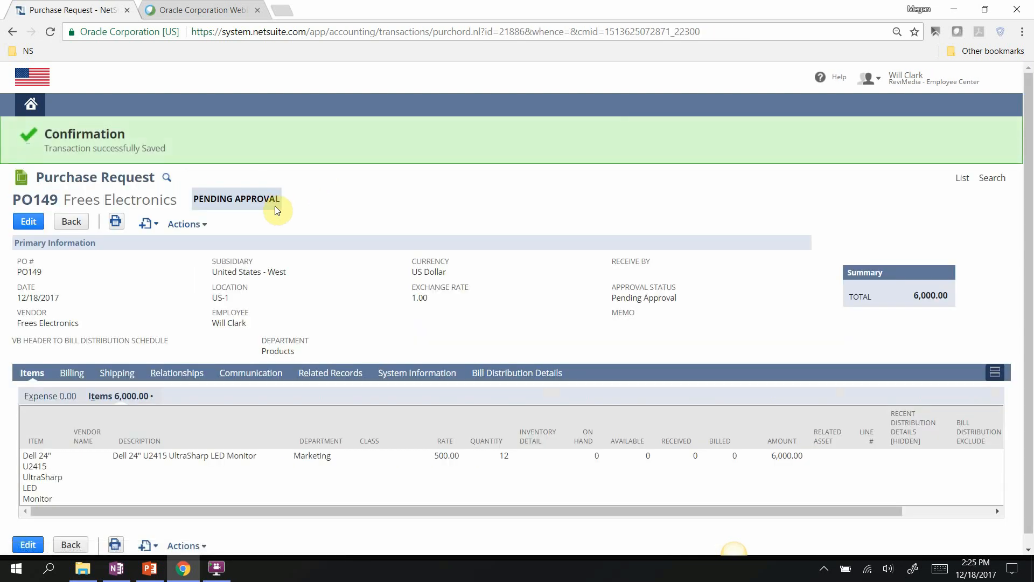
# Check the saved purchase request's active workflows and workflow history.
pyautogui.click(407, 377)
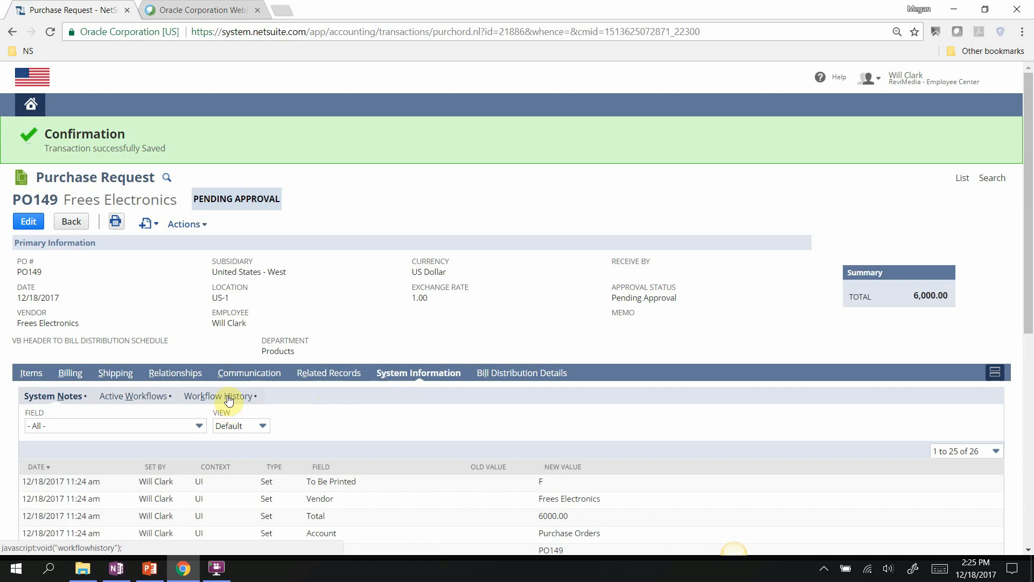
pyautogui.click(128, 399)
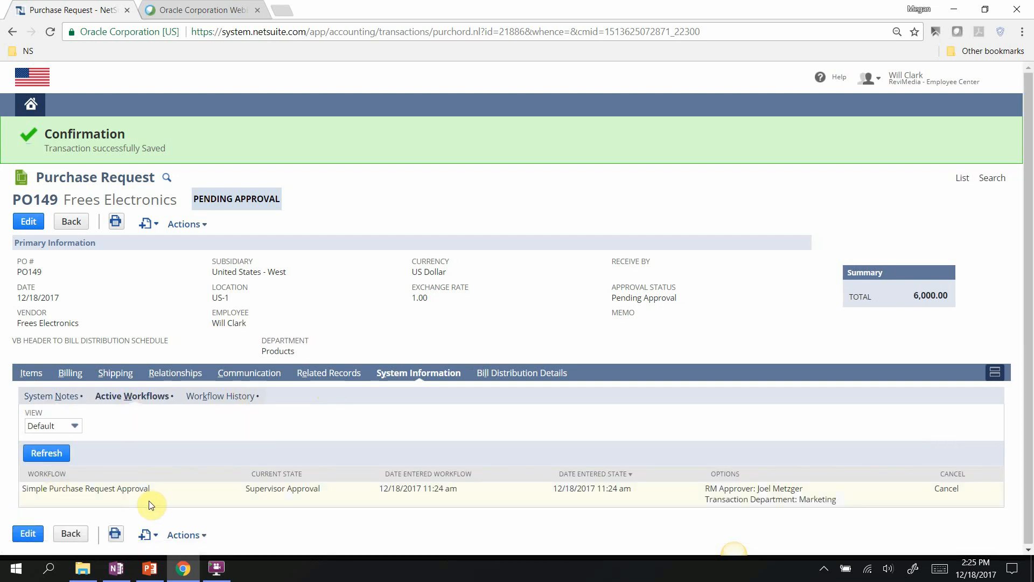
pyautogui.click(221, 399)
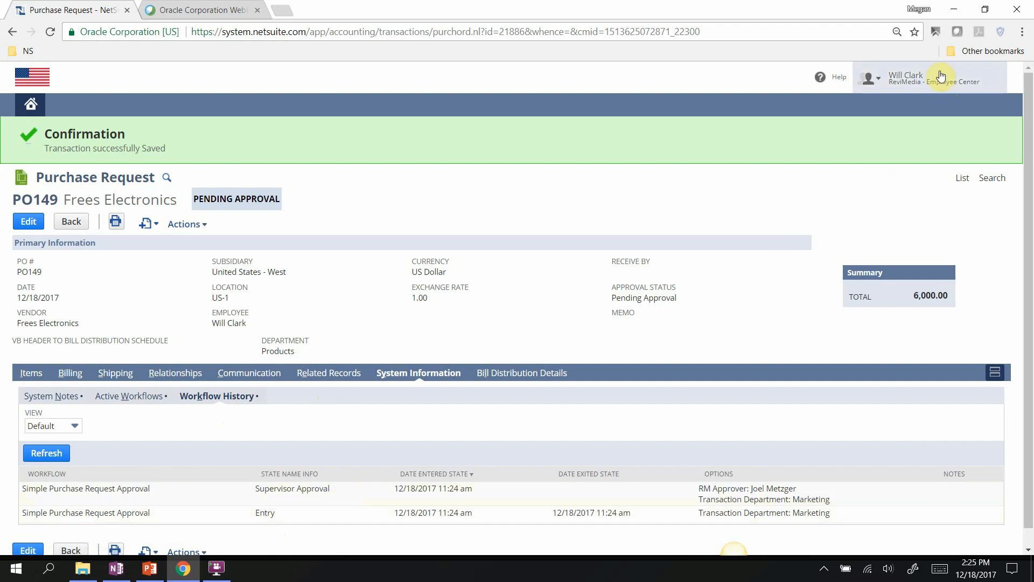
# Switch to the ReviMedia - FIN MM - Sales Manager role and approve the pending Frees Electronics purchase request dated 12/18/2017.
pyautogui.moveTo(940, 76)
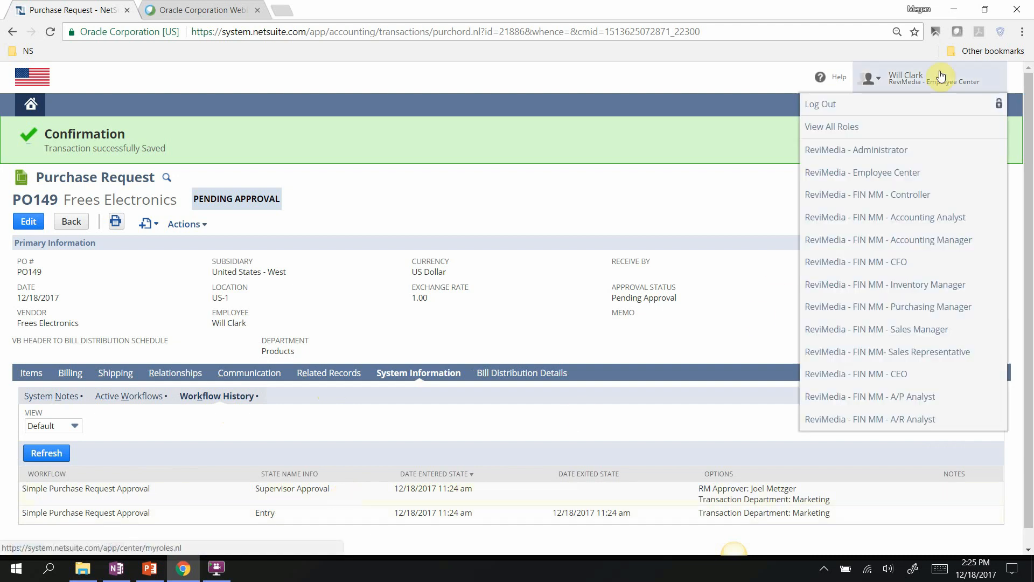
pyautogui.click(953, 334)
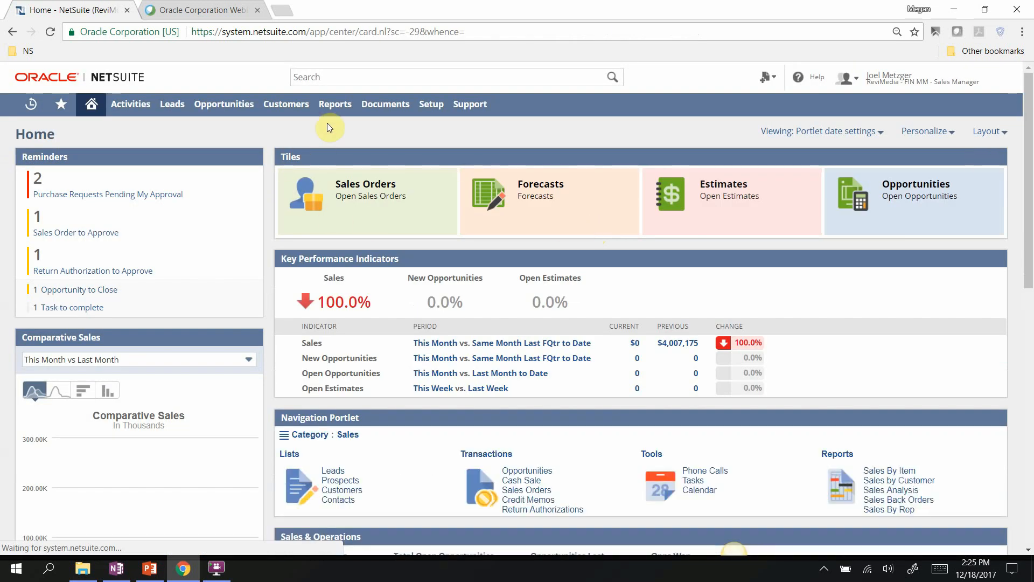
pyautogui.click(167, 193)
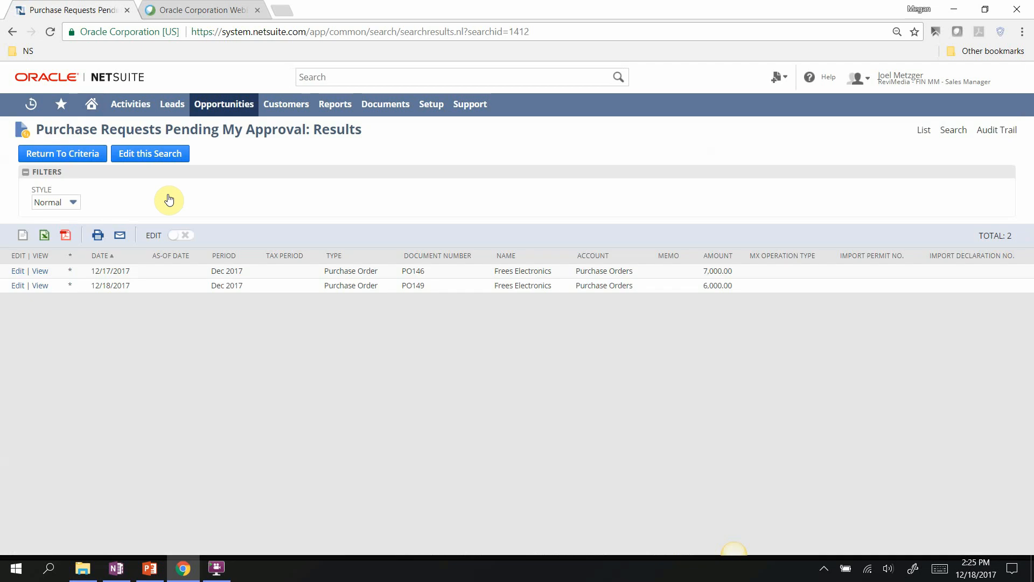
pyautogui.click(43, 289)
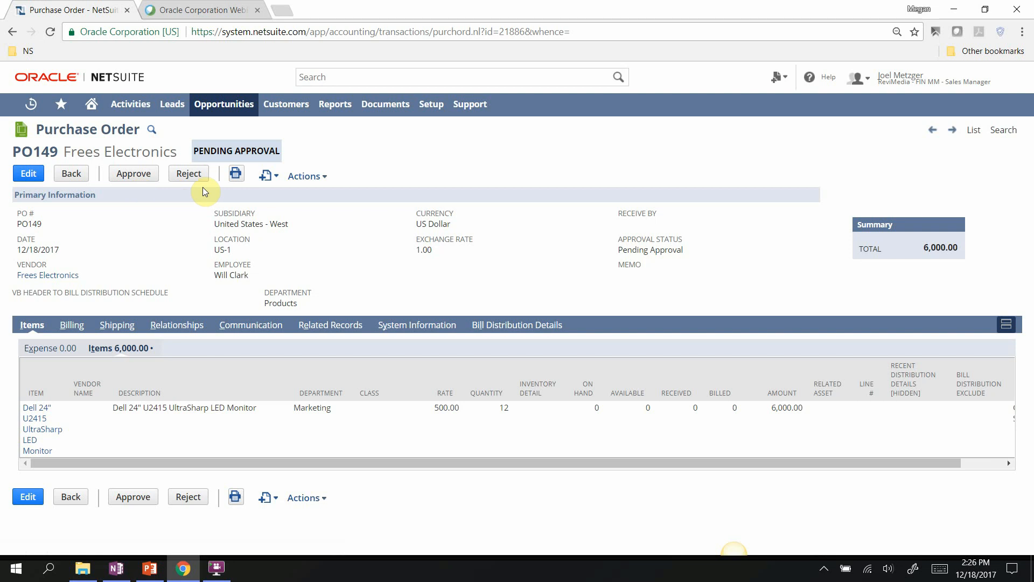
pyautogui.click(137, 180)
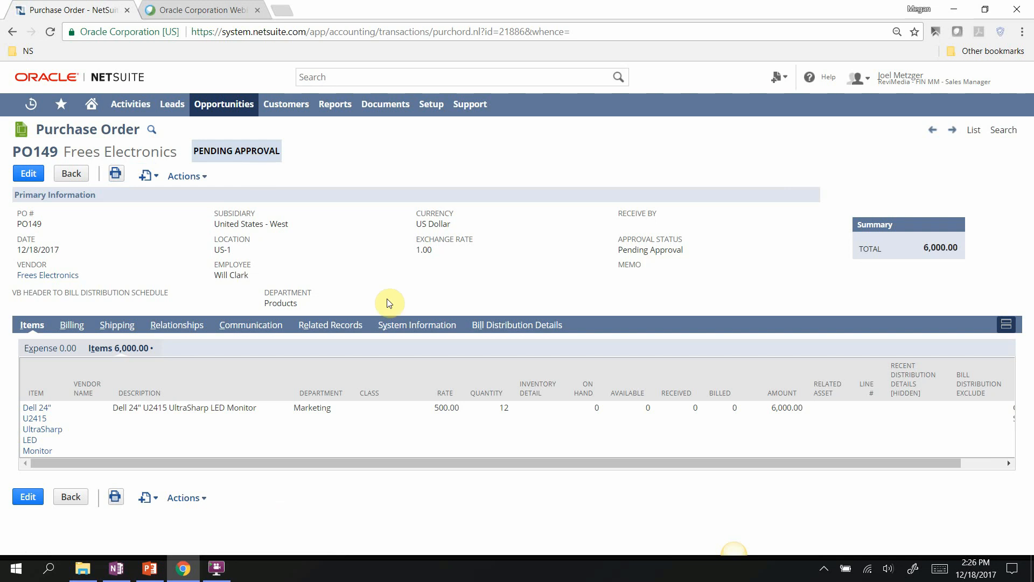
# Check the supervisor-approved purchase order's active workflow state and its workflow history.
pyautogui.click(404, 325)
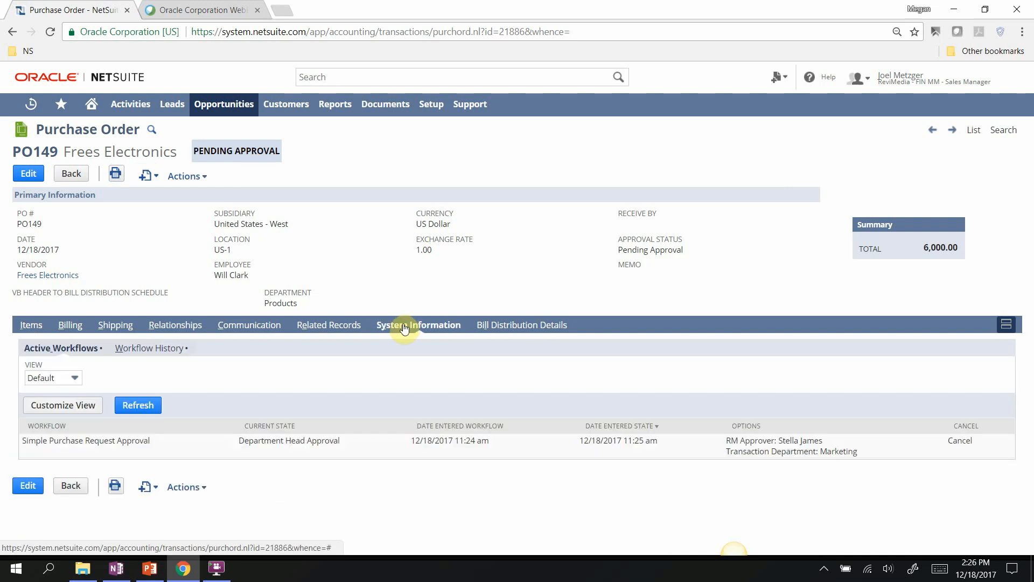
pyautogui.click(154, 347)
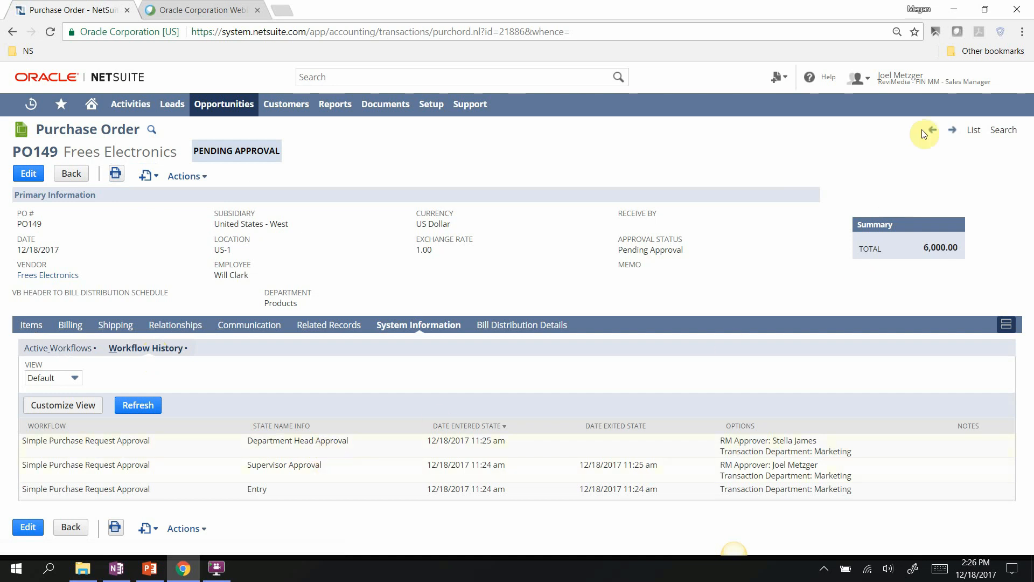
pyautogui.moveTo(932, 93)
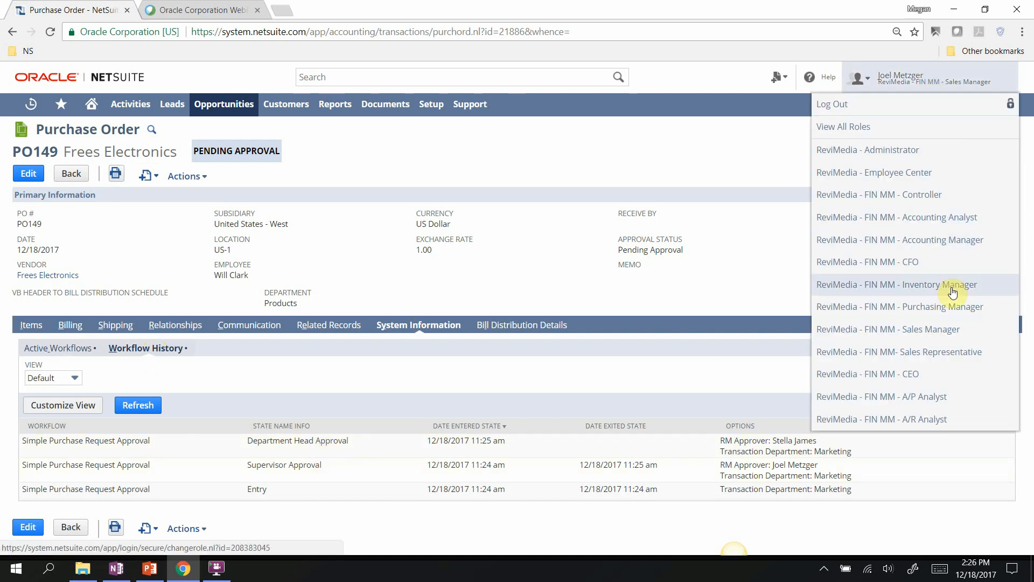
pyautogui.click(917, 284)
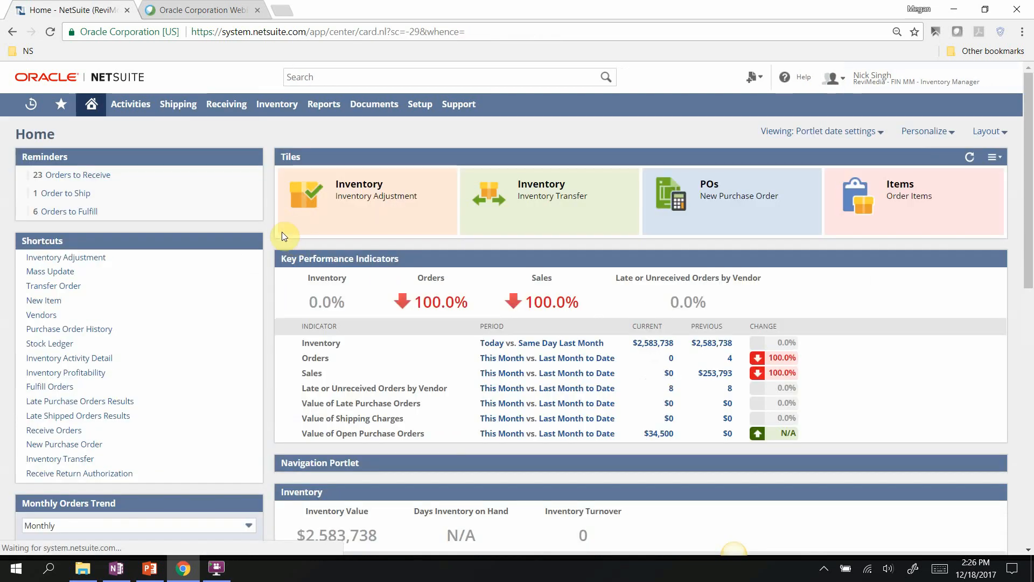
pyautogui.moveTo(251, 159)
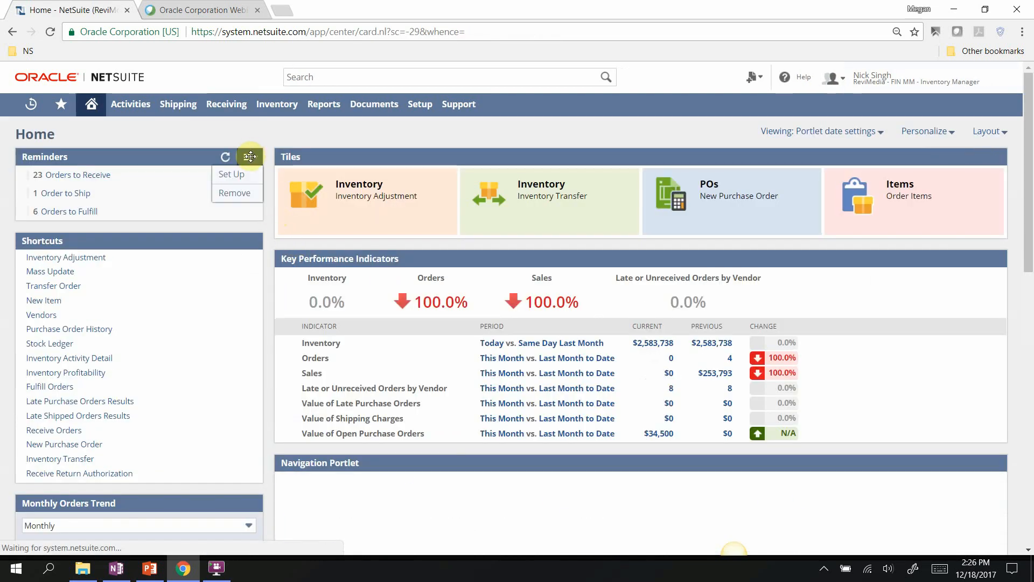
pyautogui.click(346, 78)
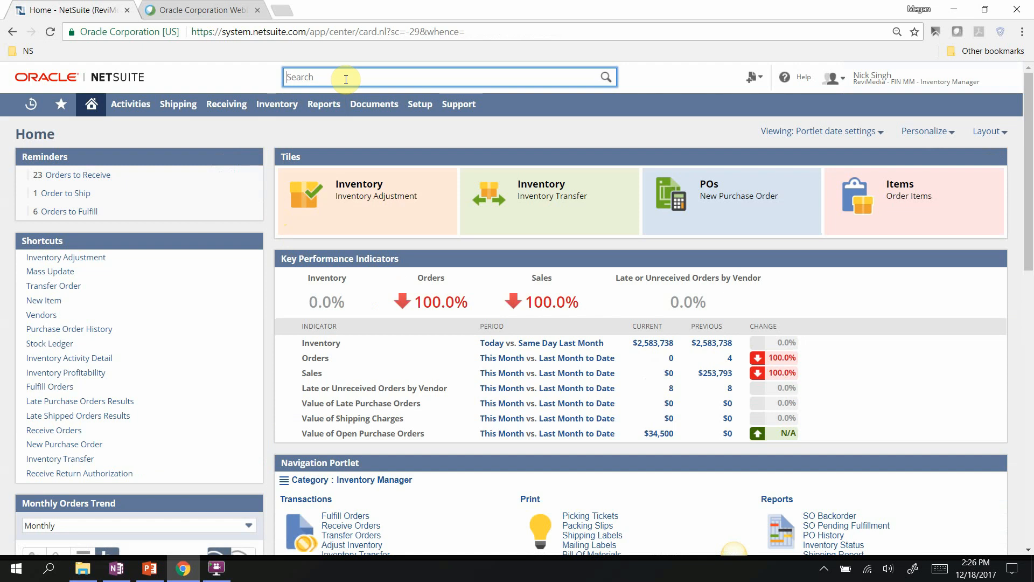
# Under the ReviMedia - FIN MM - Purchasing Manager role, approve the newest pending Frees Electronics purchase request dated 12/18/2017 and check its workflow history.
pyautogui.moveTo(888, 81)
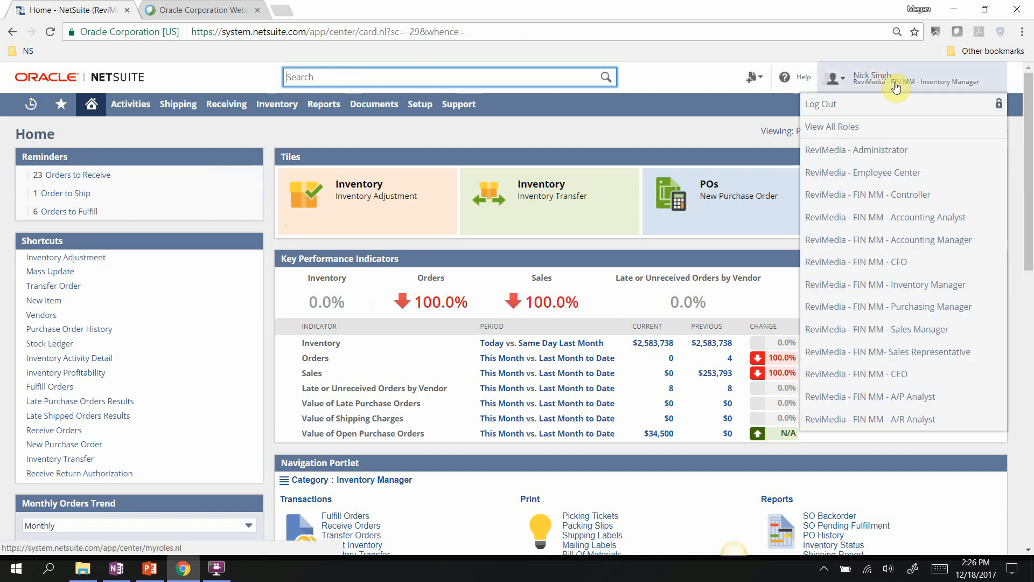
pyautogui.click(901, 310)
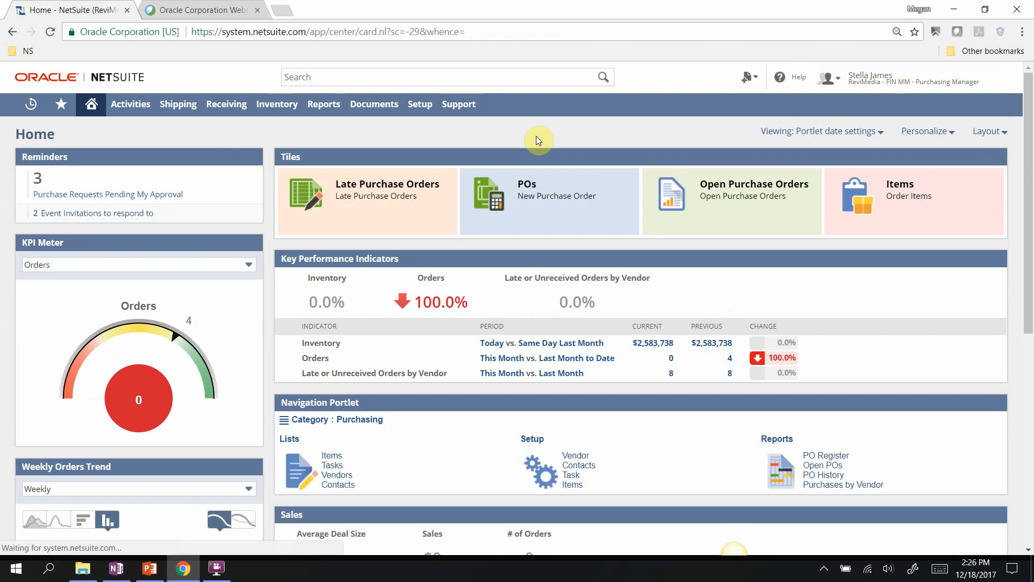
pyautogui.click(168, 196)
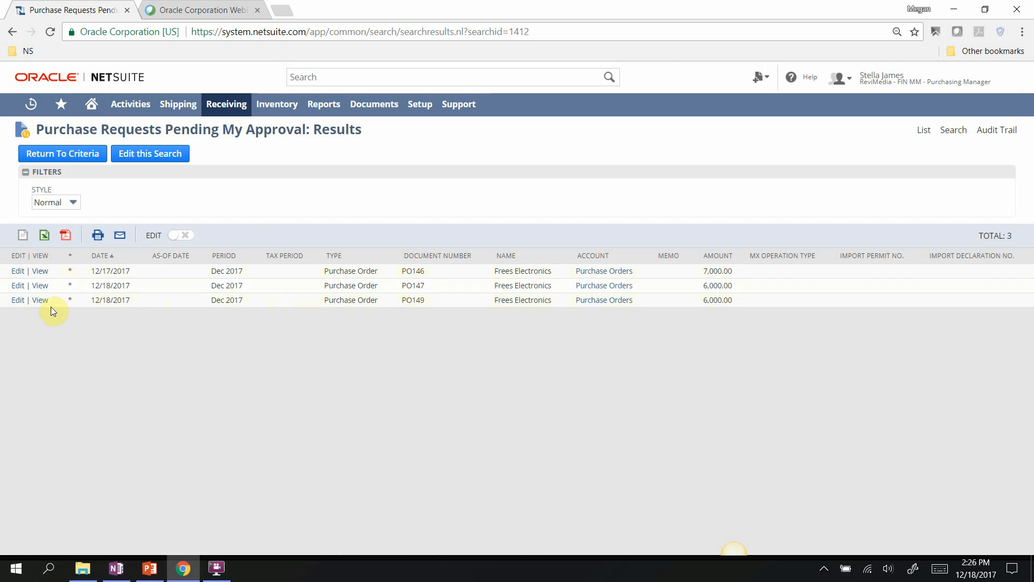
pyautogui.click(38, 300)
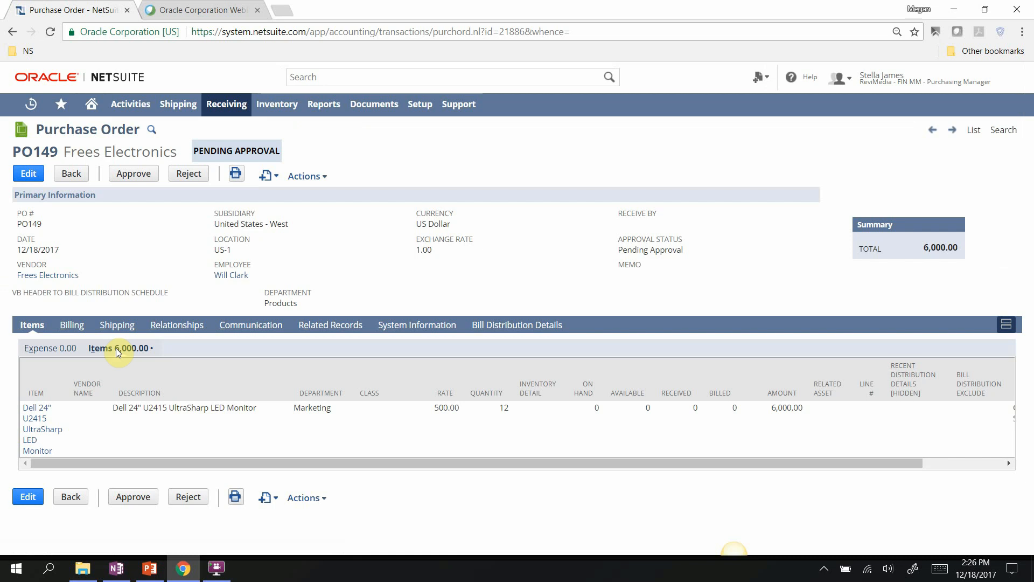
pyautogui.click(133, 176)
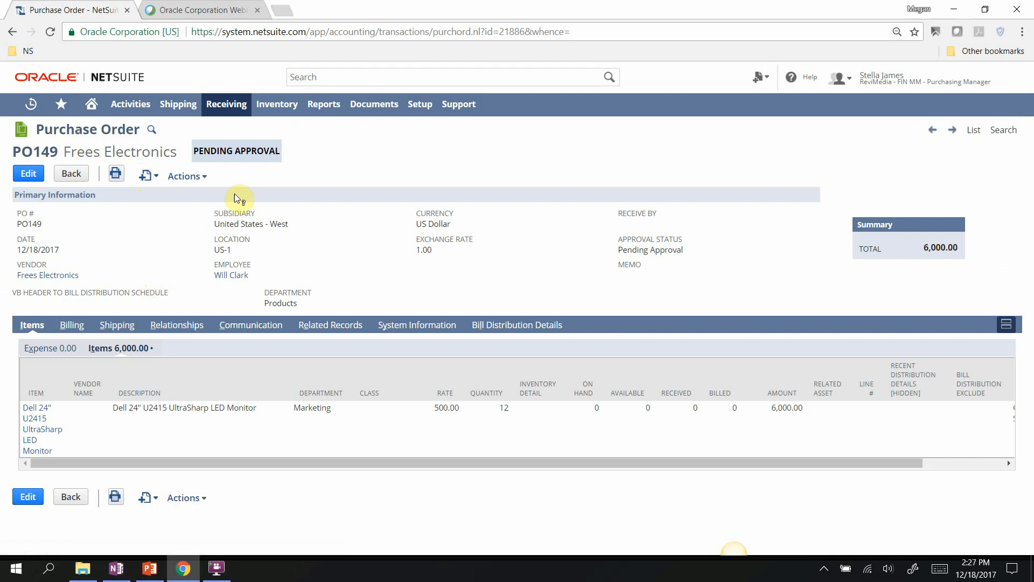
pyautogui.click(418, 326)
pyautogui.click(214, 350)
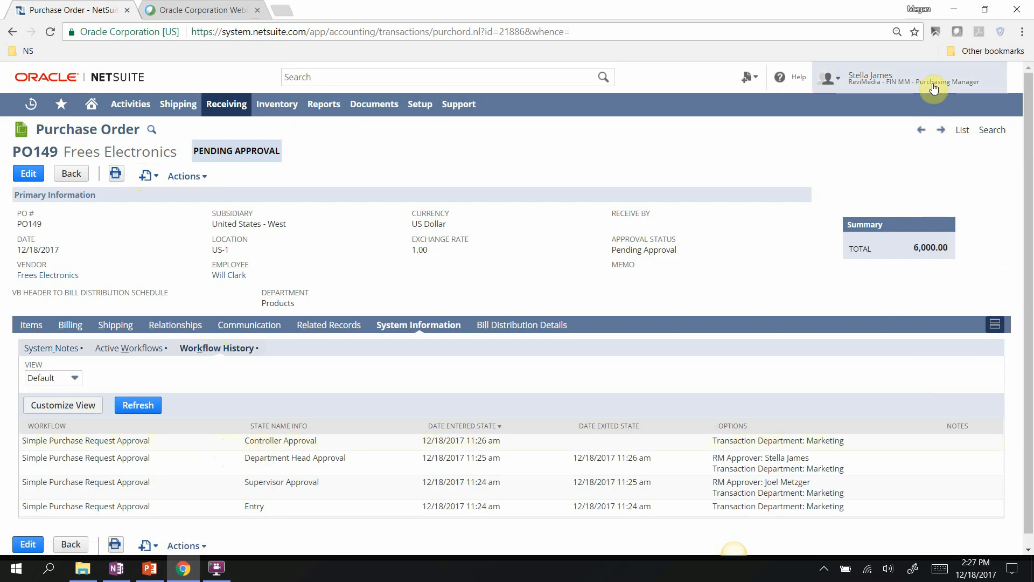
# Switch to the ReviMedia - FIN MM - Controller role and approve the pending Frees Electronics purchase request dated 12/18/2017.
pyautogui.moveTo(933, 87)
pyautogui.click(918, 204)
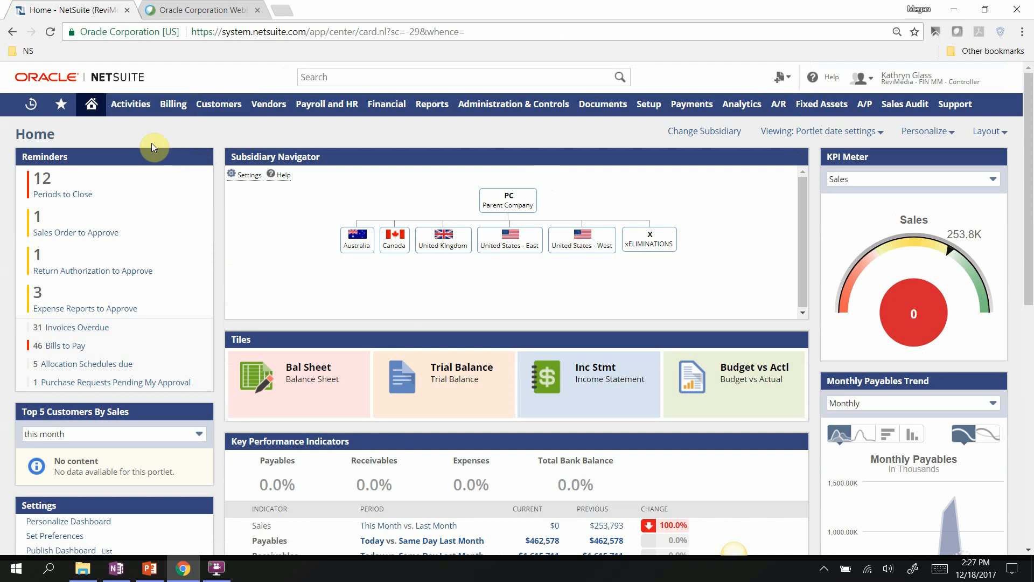
pyautogui.click(114, 386)
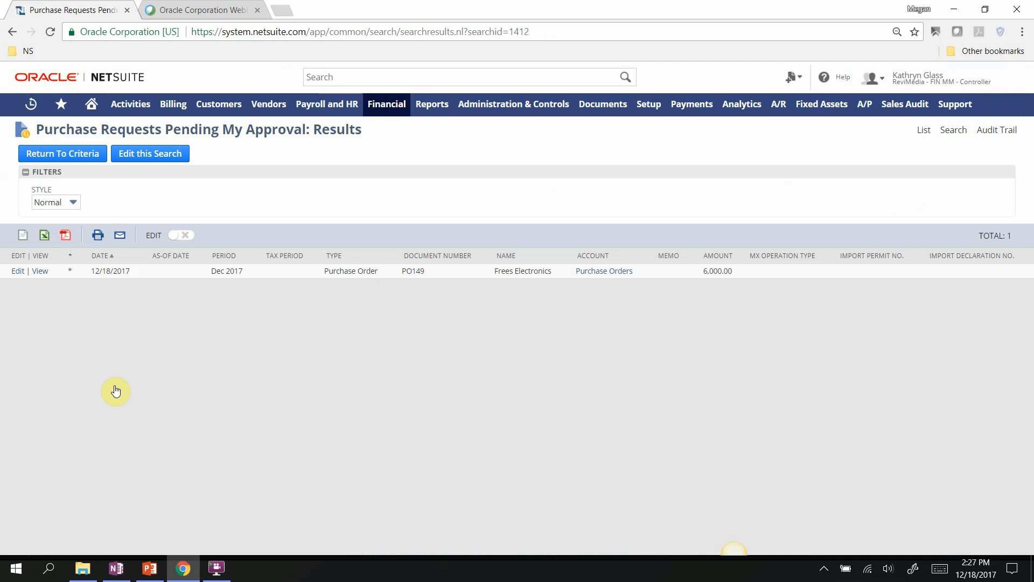
pyautogui.click(39, 271)
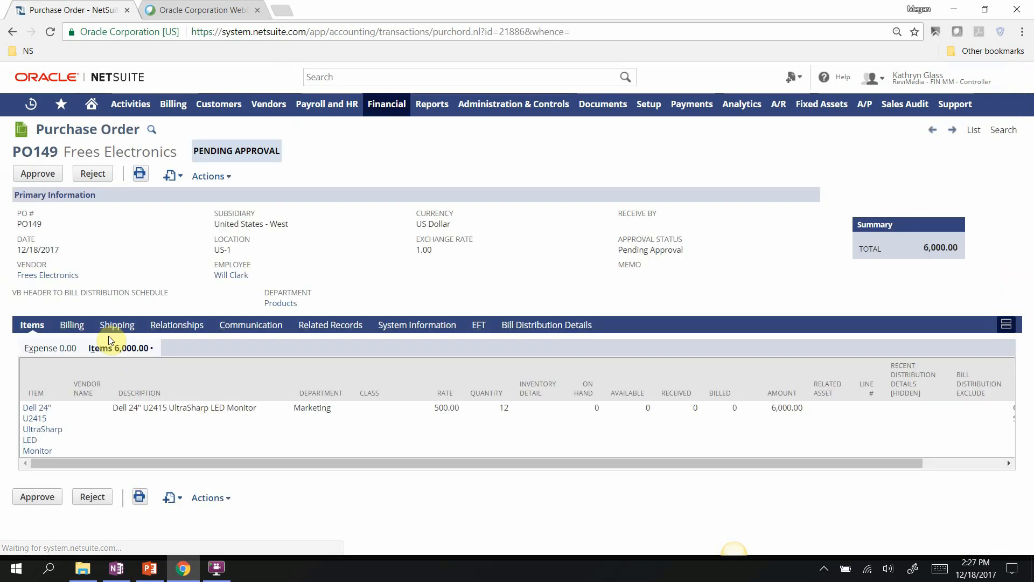
pyautogui.click(44, 178)
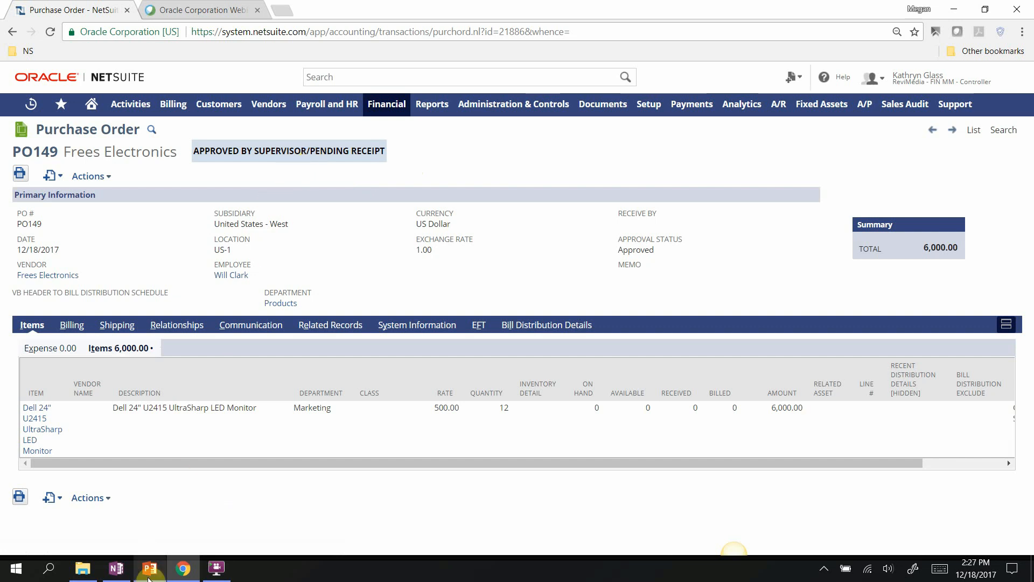
# Switch to the PowerPoint slide show and advance from the Sample Process Flow slide past the rejection email example to the Value Proposition slide.
pyautogui.moveTo(149, 568)
pyautogui.click(161, 544)
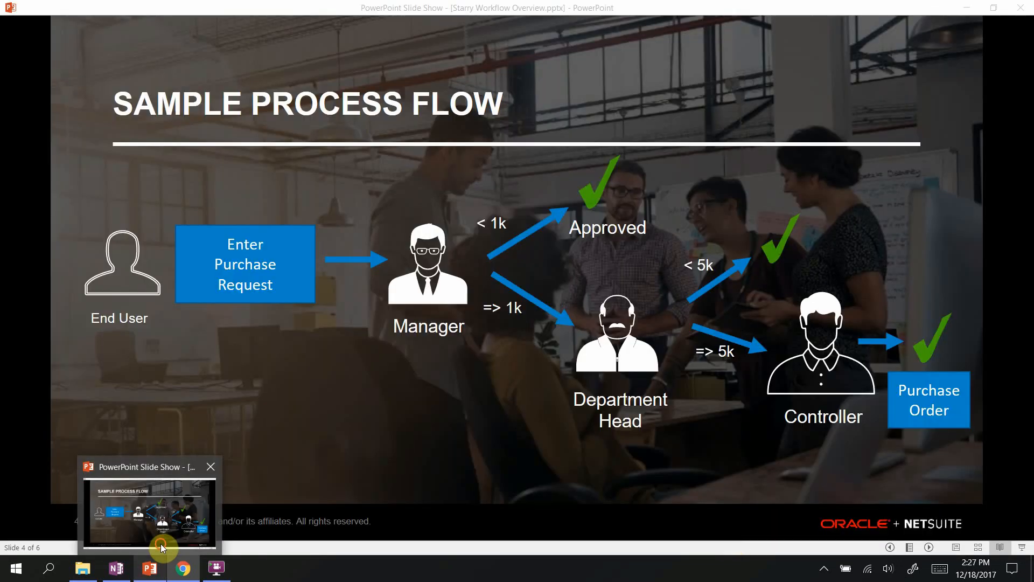
pyautogui.click(931, 547)
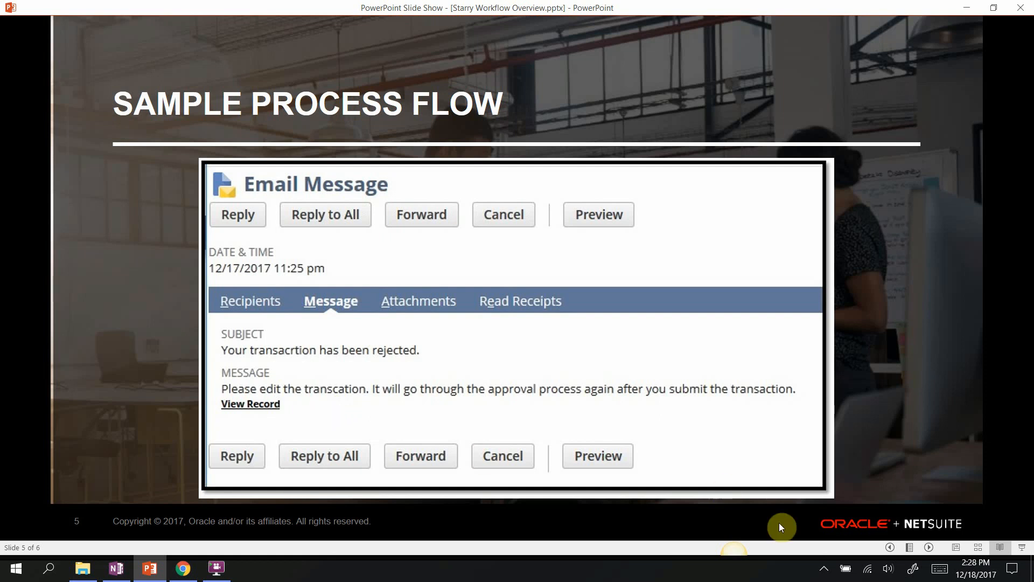
pyautogui.click(928, 548)
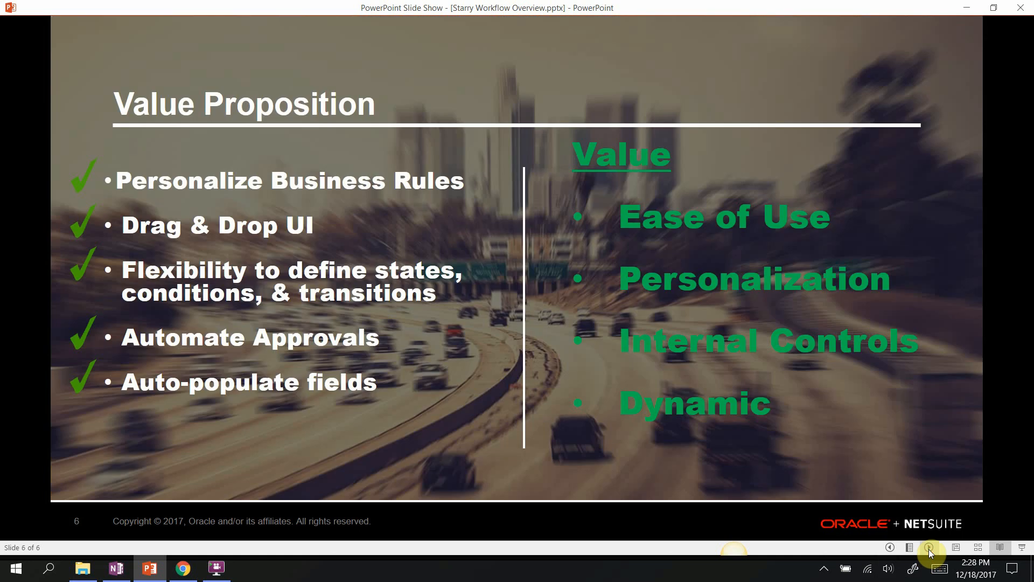